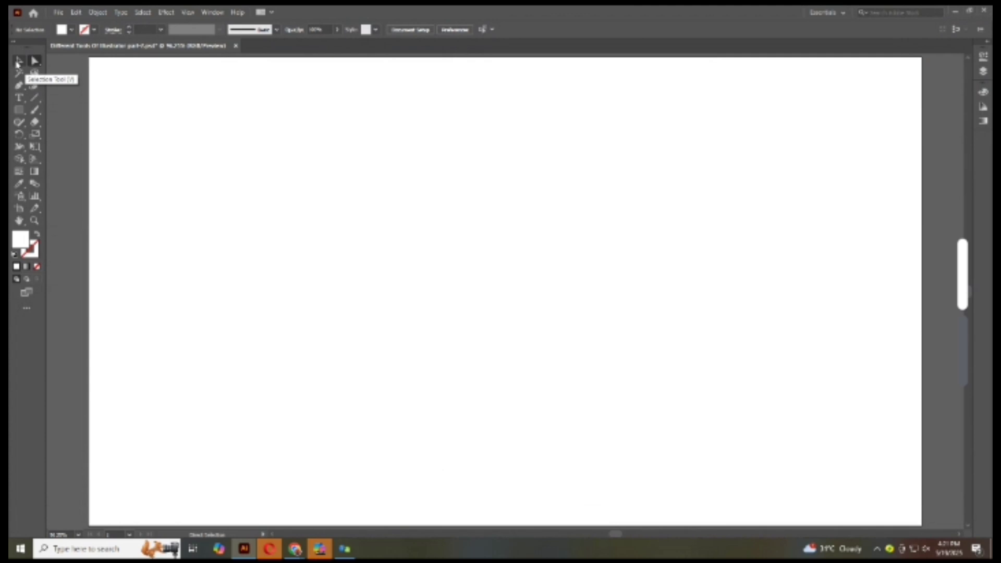
Step: Draw a rectangle about 413 by 376 px on the left half of the artboard
left_click(17, 62)
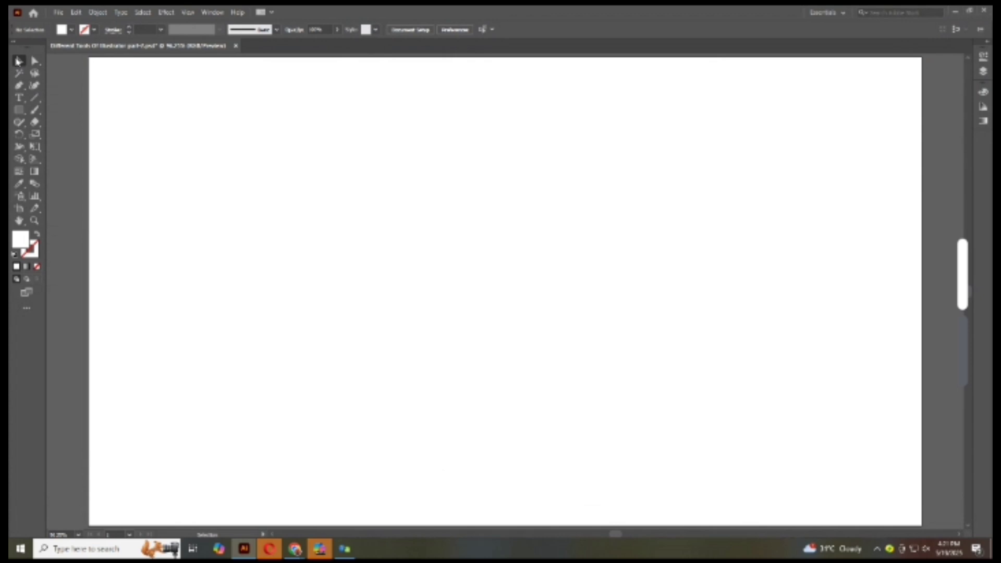
left_click(23, 112)
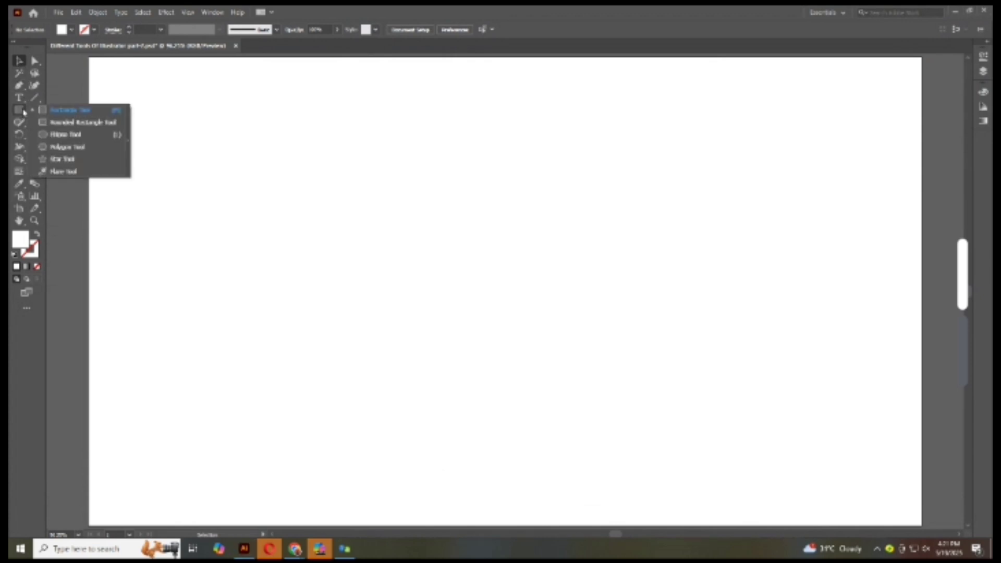
left_click(266, 172)
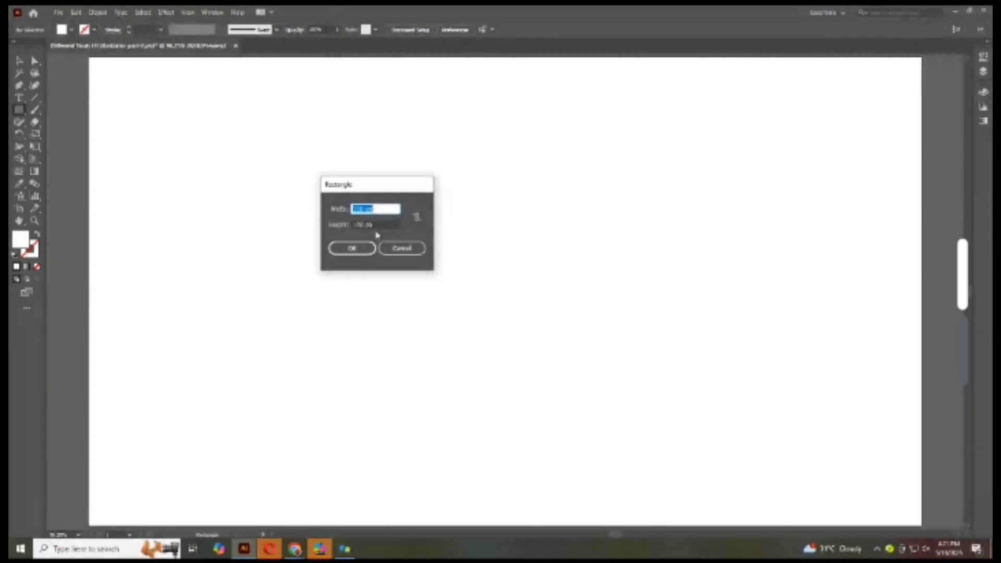
left_click(402, 248)
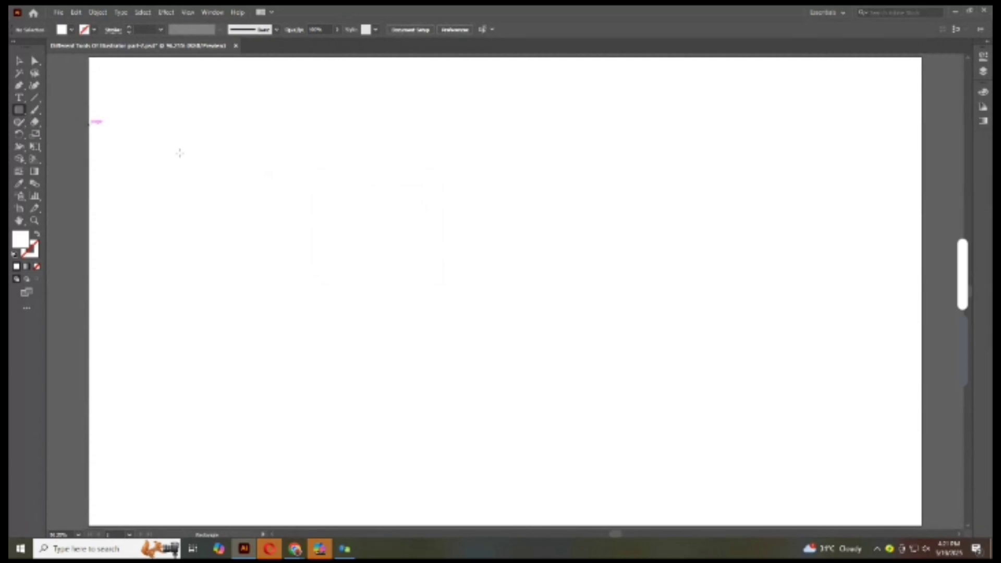
left_click_drag(192, 141, 461, 385)
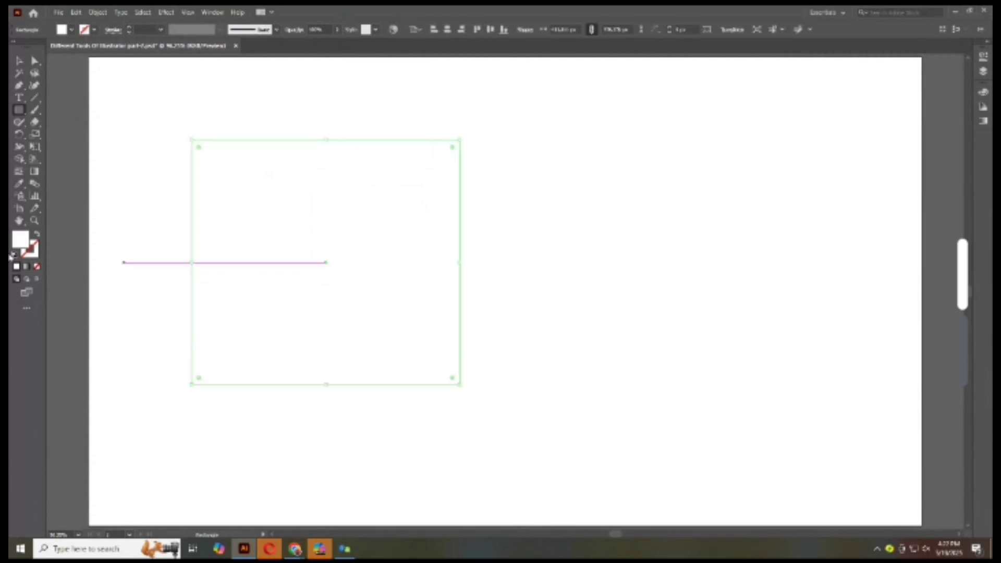
Step: Fill the rectangle with a bright solid red
left_click(26, 253)
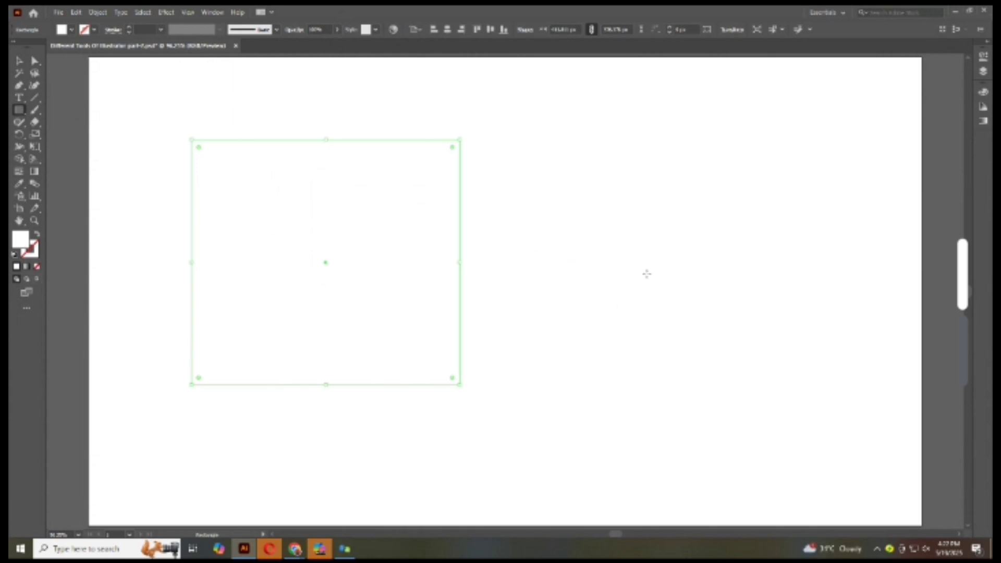
double_click(21, 240)
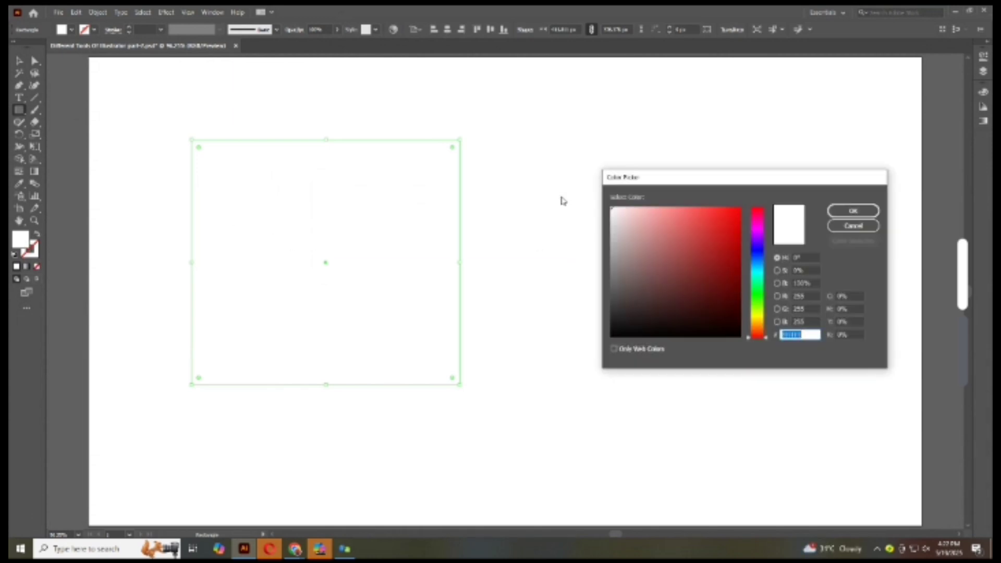
left_click(720, 216)
left_click(830, 212)
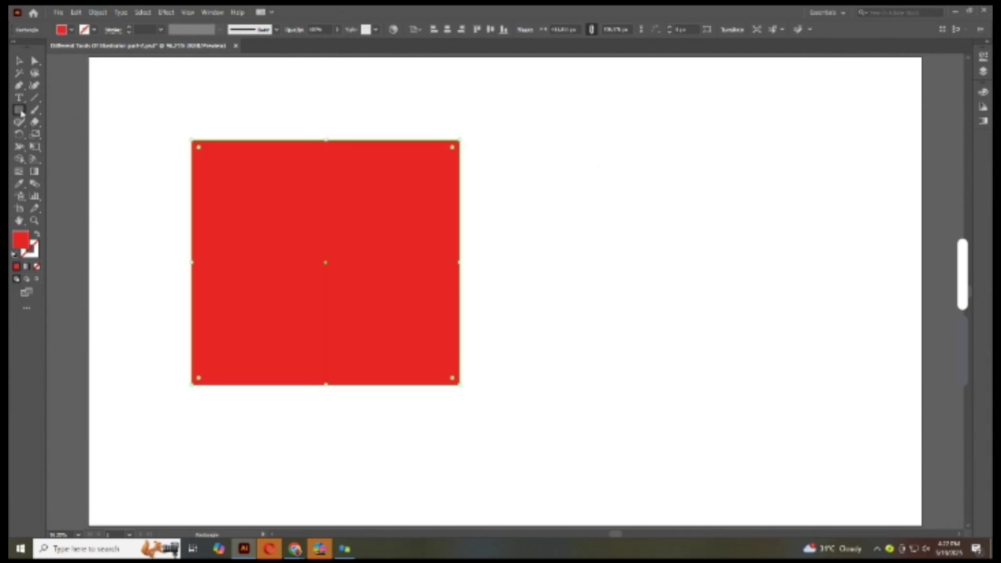
Step: Move the red rectangle up and left toward the artboard's upper-left corner and deselect it
left_click(19, 60)
left_click(121, 99)
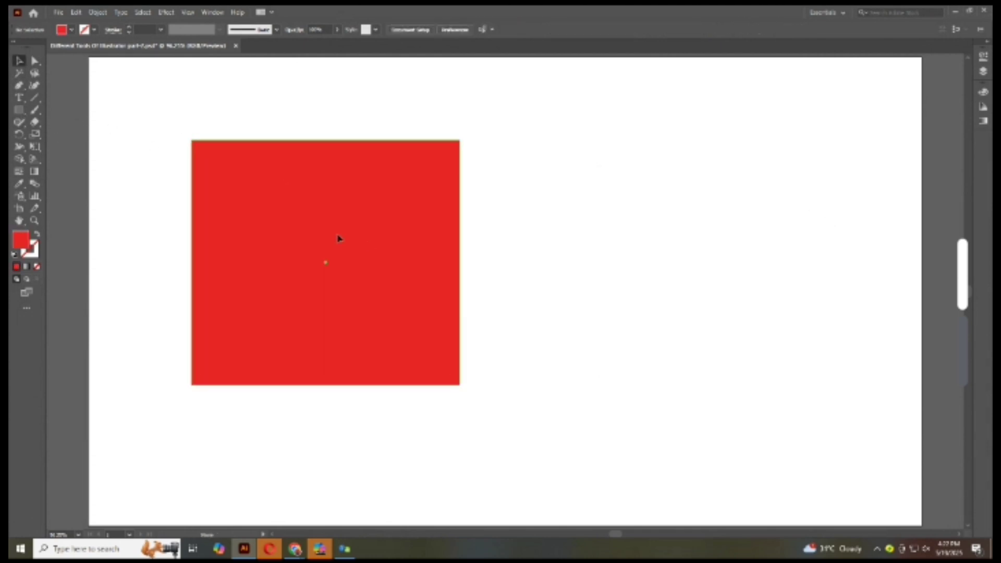
left_click_drag(370, 245, 293, 206)
left_click(547, 286)
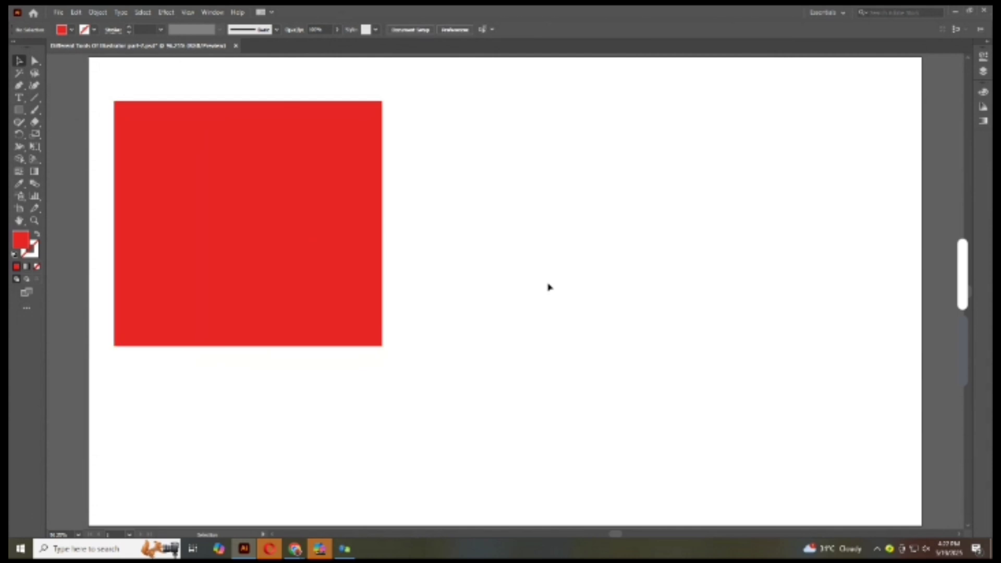
Step: Select the red rectangle and move it around the artboard, leaving it slightly left of and above the centre
left_click_drag(640, 205, 759, 316)
left_click(226, 203)
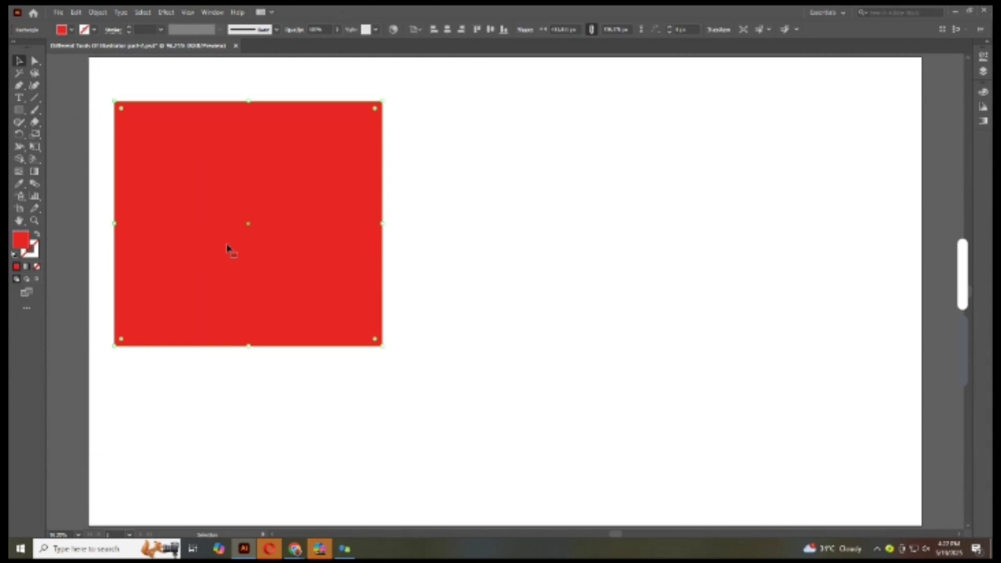
left_click_drag(227, 249, 531, 219)
left_click_drag(544, 220, 756, 214)
left_click_drag(756, 214, 728, 219)
left_click_drag(728, 219, 292, 268)
left_click_drag(293, 268, 381, 344)
left_click_drag(382, 344, 689, 343)
left_click_drag(688, 343, 546, 297)
left_click_drag(545, 297, 391, 293)
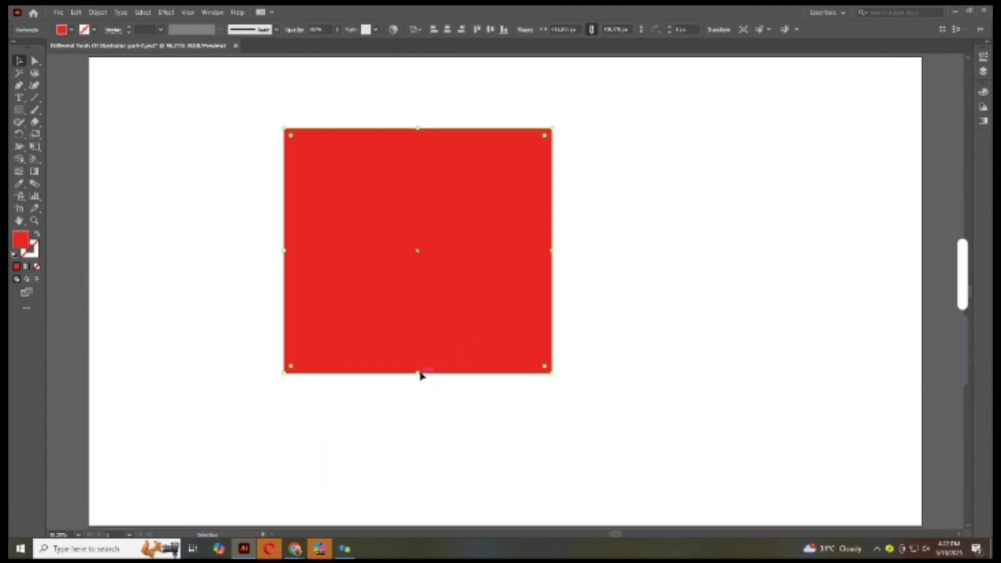
Step: Shift the red rectangle left and resize it slightly, scaling it proportionally from its centre
mouse_move(420, 375)
left_mouse_down()
mouse_move(412, 253)
mouse_move(427, 428)
mouse_move(417, 369)
left_mouse_up()
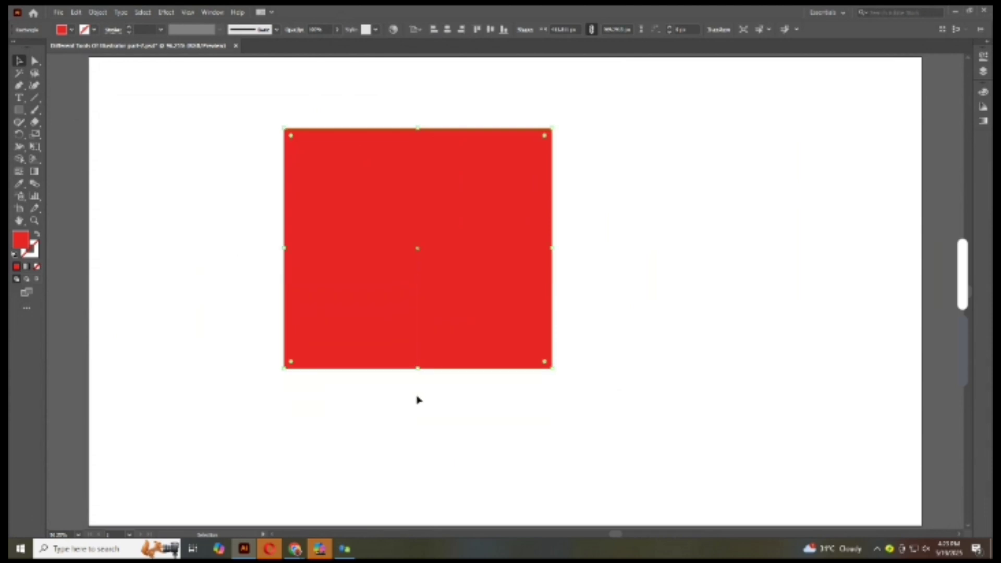
left_click_drag(419, 334, 327, 334)
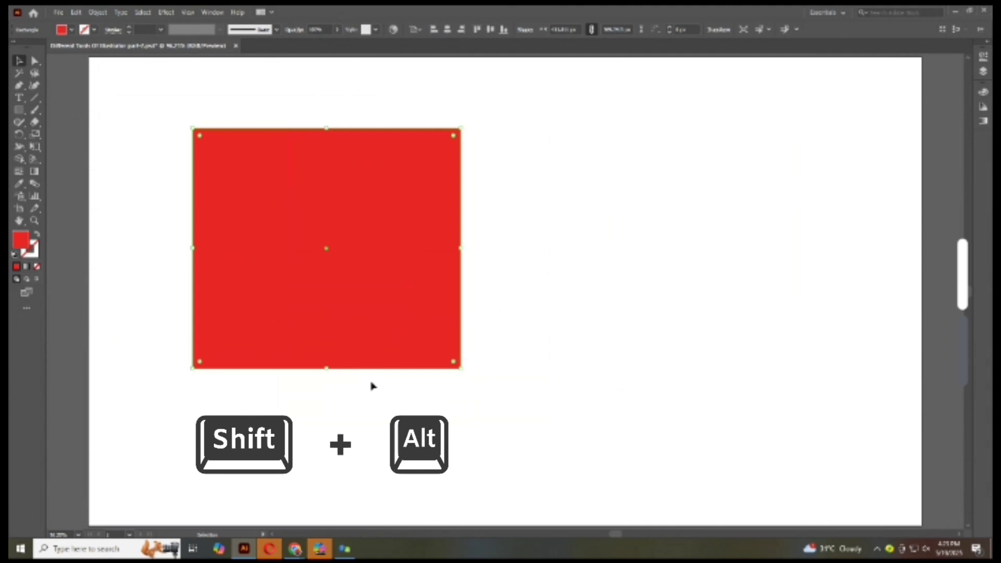
key("shift")
left_click_drag(463, 368, 472, 410)
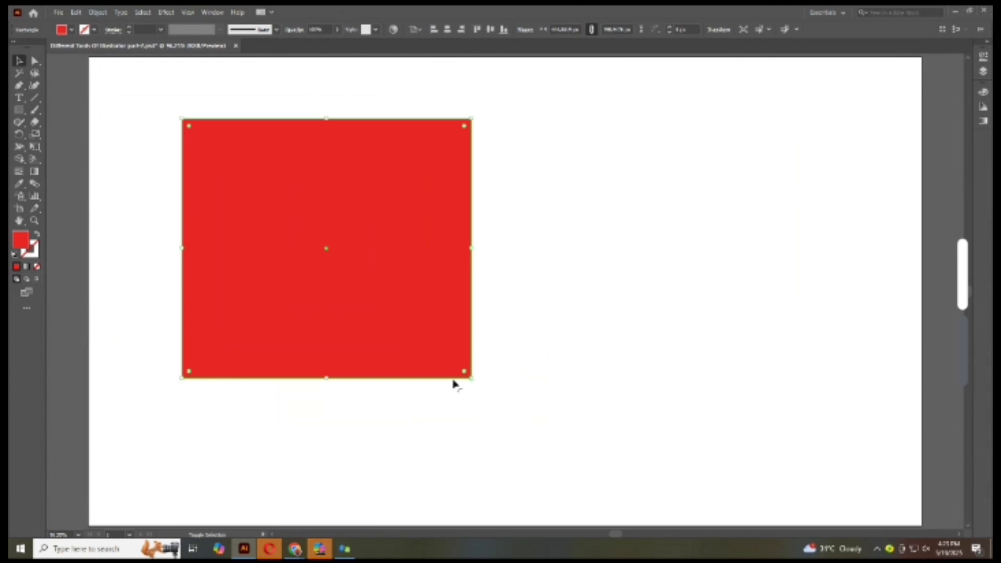
mouse_move(473, 380)
left_mouse_down()
mouse_move(393, 312)
mouse_move(467, 391)
left_mouse_up()
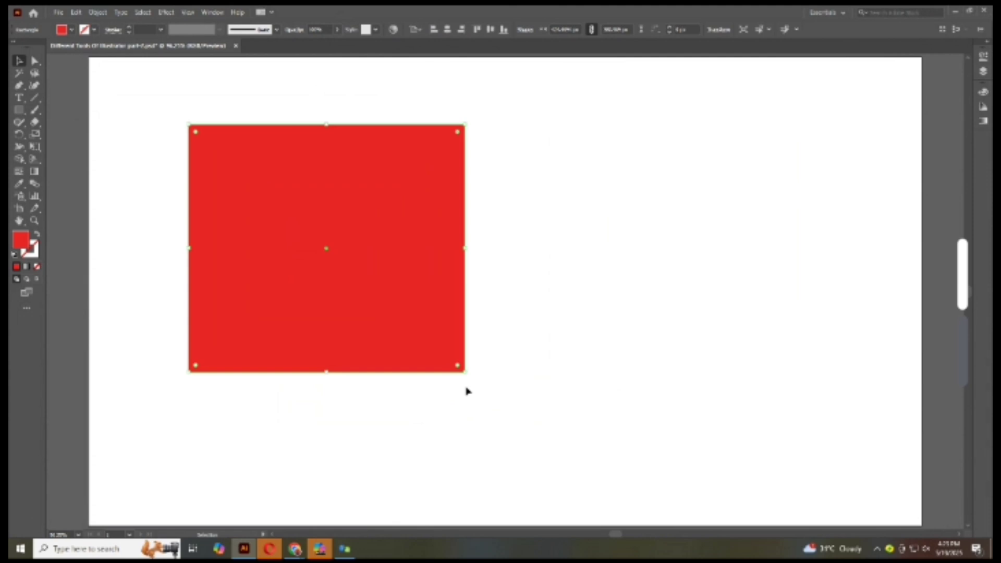
left_click(467, 394)
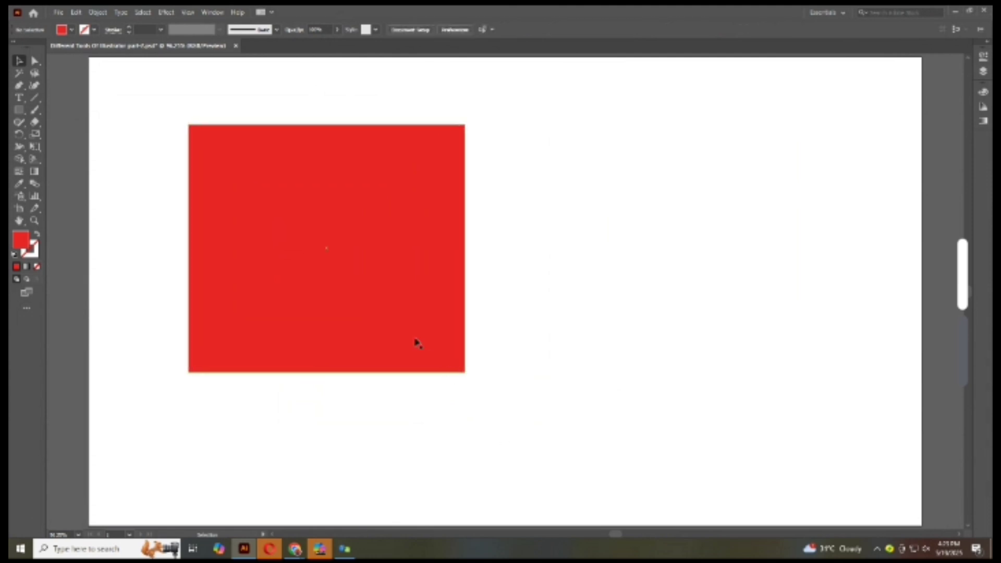
Step: Move the red rectangle into the artboard's upper-left corner and leave it deselected
left_click_drag(393, 317, 325, 282)
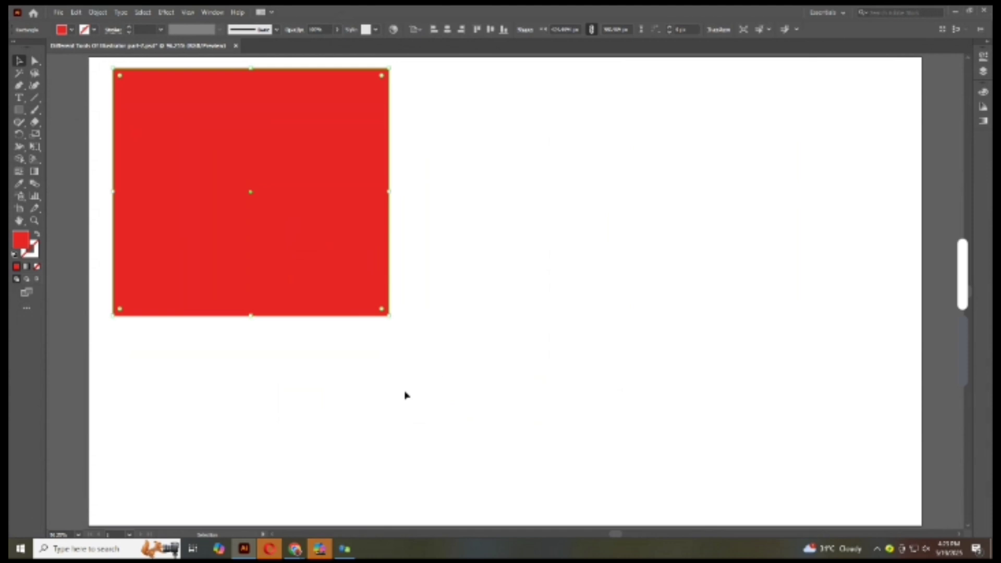
left_click(432, 360)
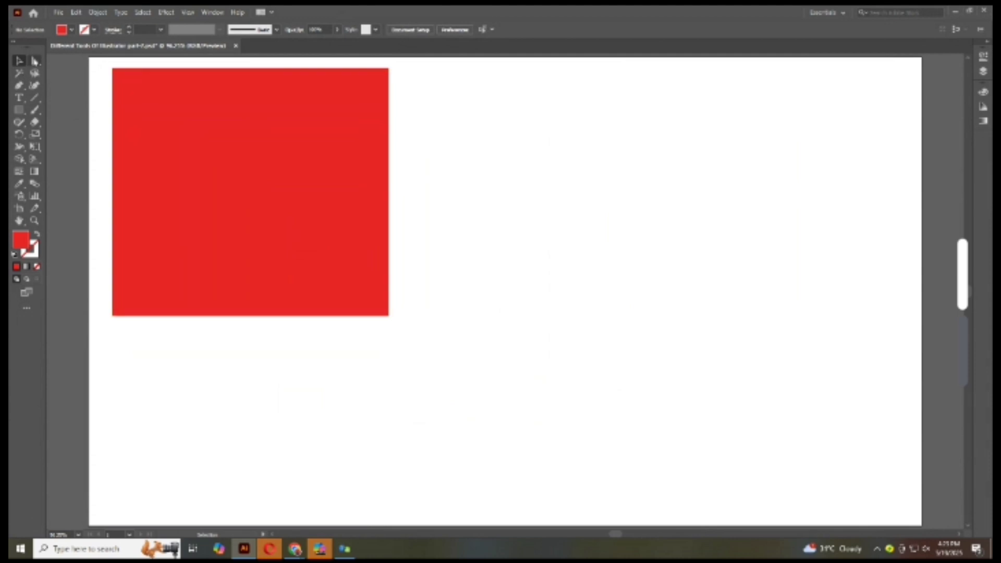
left_click(35, 61)
key("v")
left_click(386, 257)
left_click(514, 289)
Step: Move the whole rectangle across the artboard with the Direct Selection tool and return it to the upper-left corner
left_click(35, 61)
left_click_drag(320, 208, 699, 223)
left_click_drag(698, 224, 521, 354)
left_click_drag(513, 346, 257, 192)
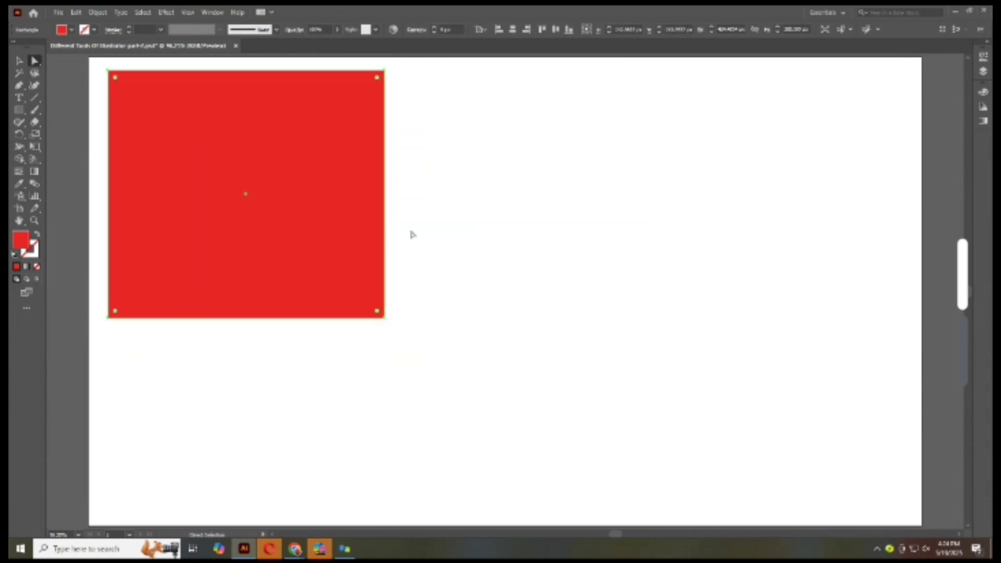
left_click(446, 251)
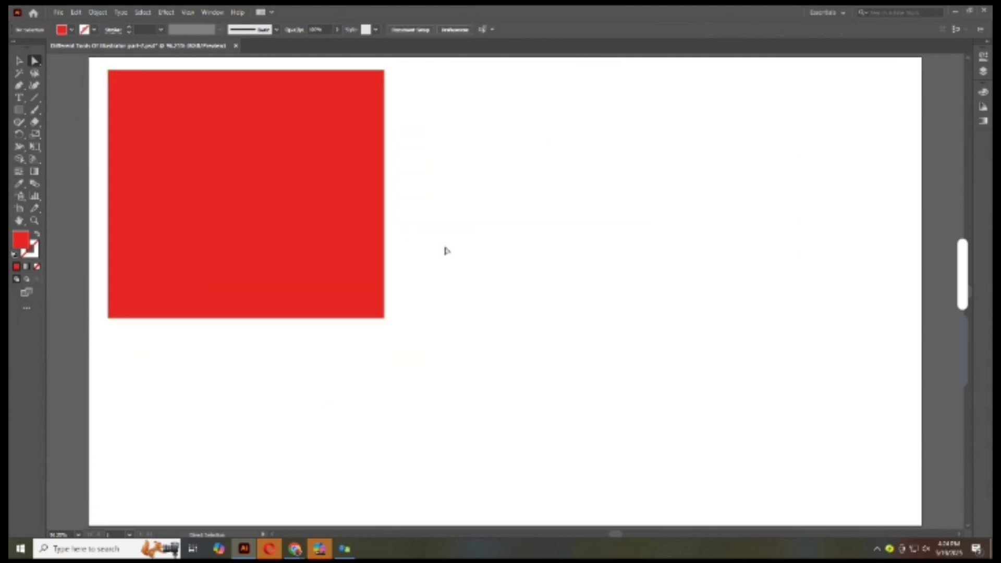
Step: Round the rectangle's upper-right and lower-left corners strongly to form a leaf shape
left_click(385, 72)
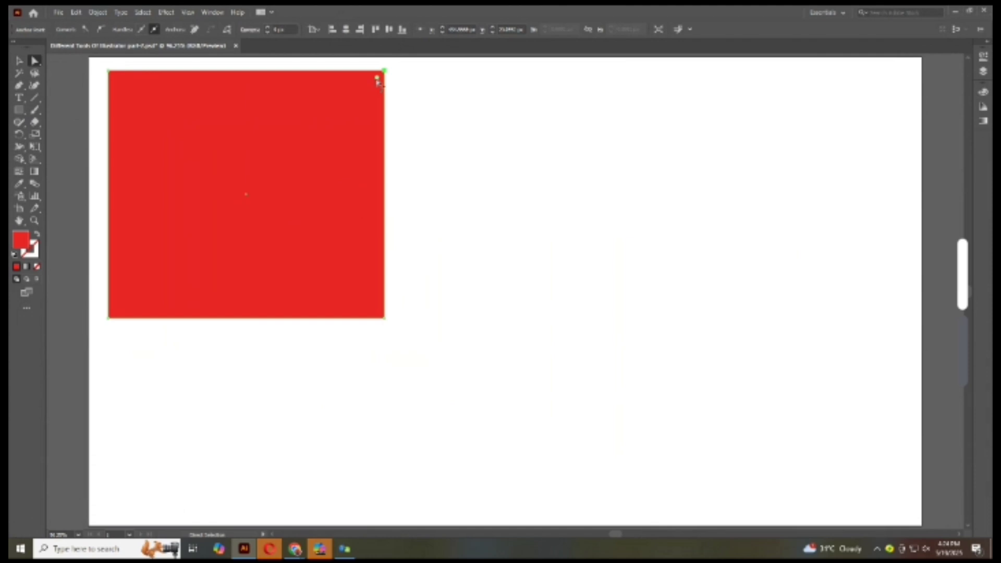
left_click_drag(378, 80, 218, 356)
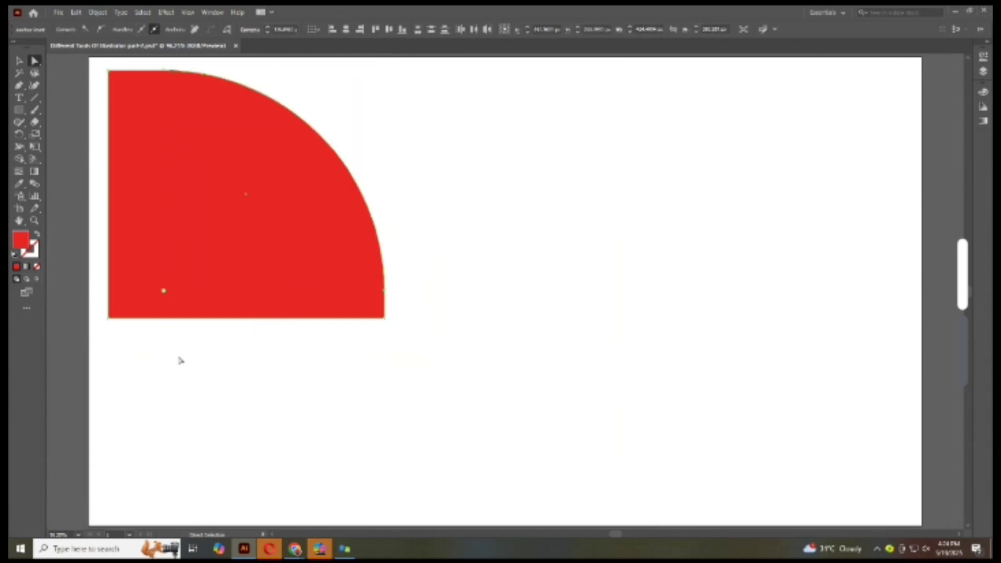
left_click(109, 318)
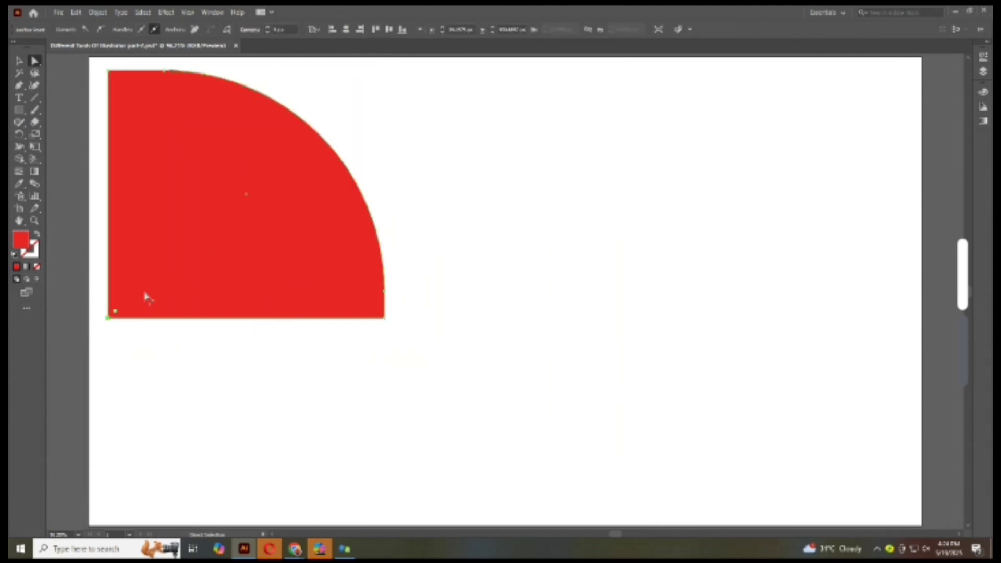
left_click_drag(115, 311, 563, 123)
left_click(508, 259)
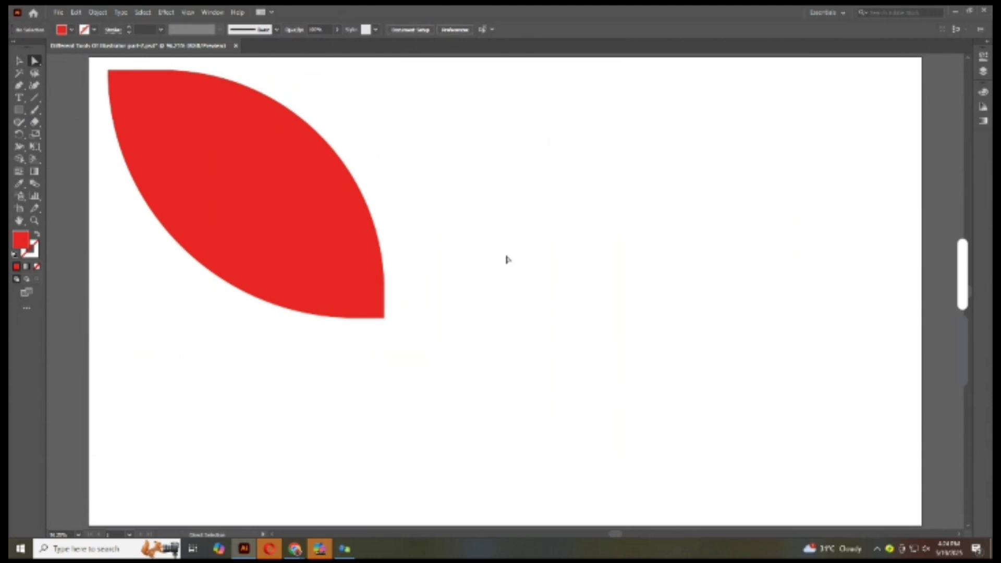
Step: Undo the rounding of both corners and deselect the rectangle
key("v")
key("a")
key("ctrl+z")
key("ctrl+z")
key("v")
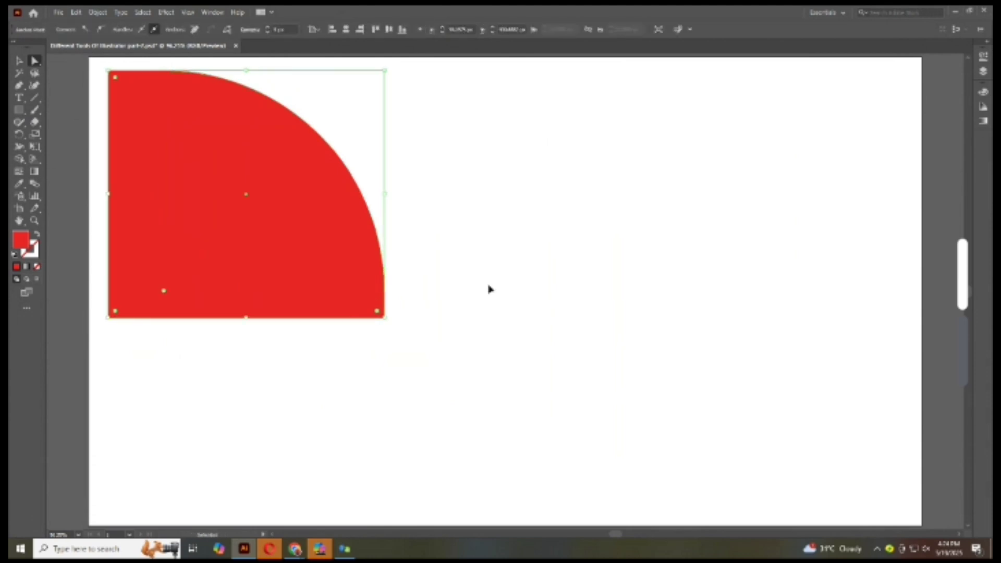
key("a")
key("ctrl+z")
left_click(490, 290)
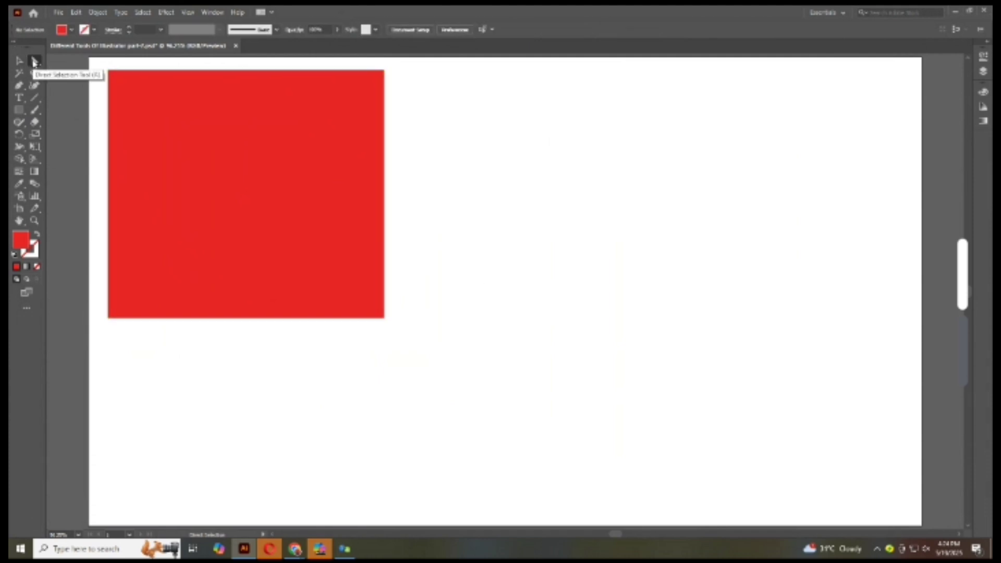
Step: Select all the rectangle's anchor points and round its four corners to the maximum radius
left_click_drag(101, 64, 517, 389)
left_click_drag(378, 77, 361, 348)
left_click(432, 338)
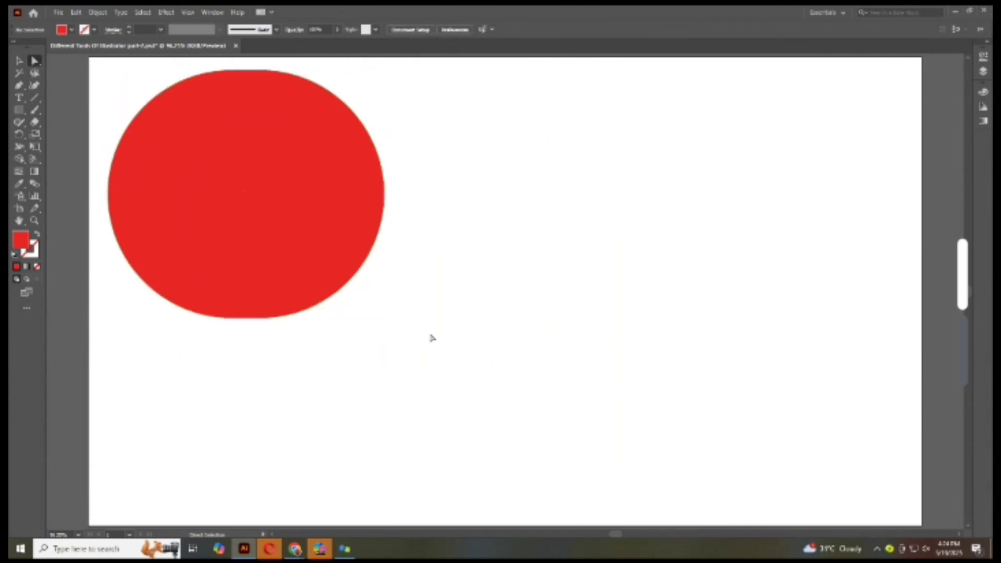
Step: Undo the rounding of all four corners and deselect the rectangle
key("ctrl+z")
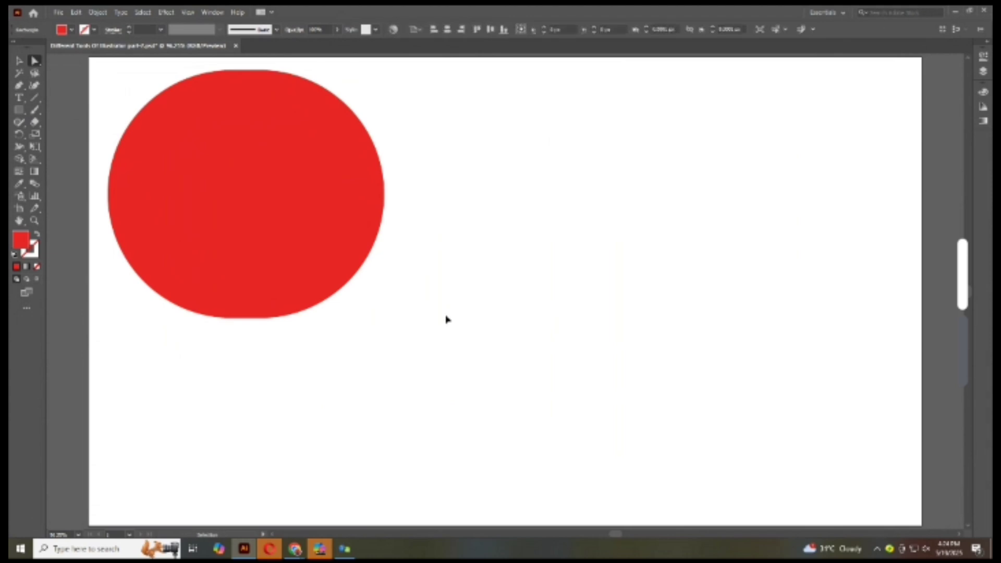
key("ctrl+z")
left_click(471, 277)
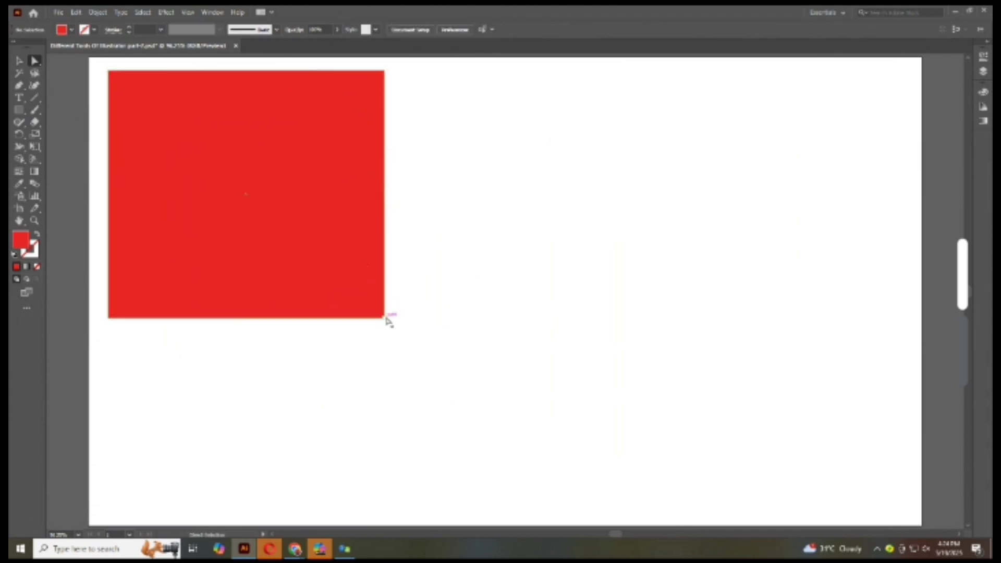
Step: Reshape the rectangle into a triangle by pulling its lower-right anchor far right and its upper-left anchor onto the upper-right one
left_click_drag(387, 319, 671, 326)
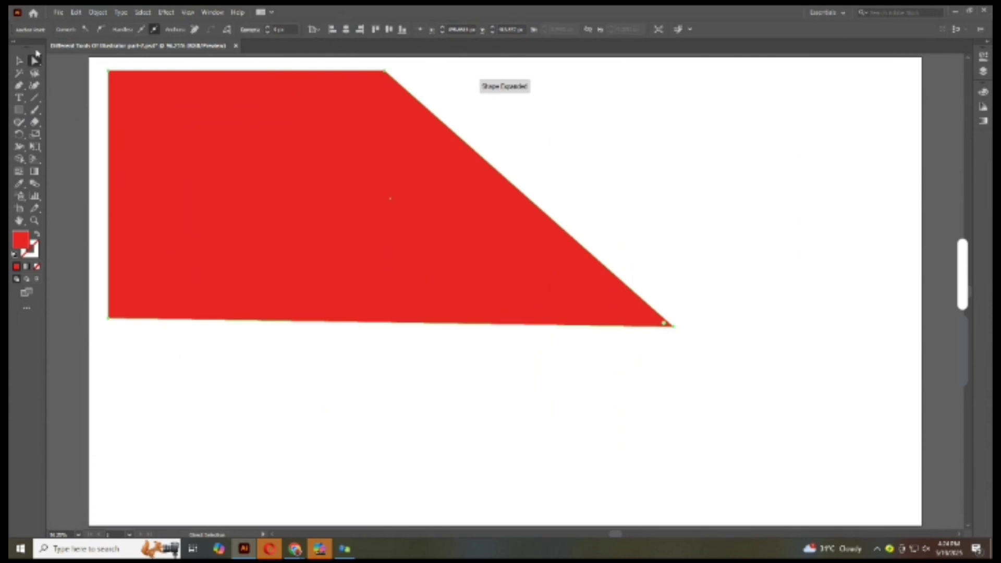
left_click_drag(109, 72, 385, 73)
left_click(572, 110)
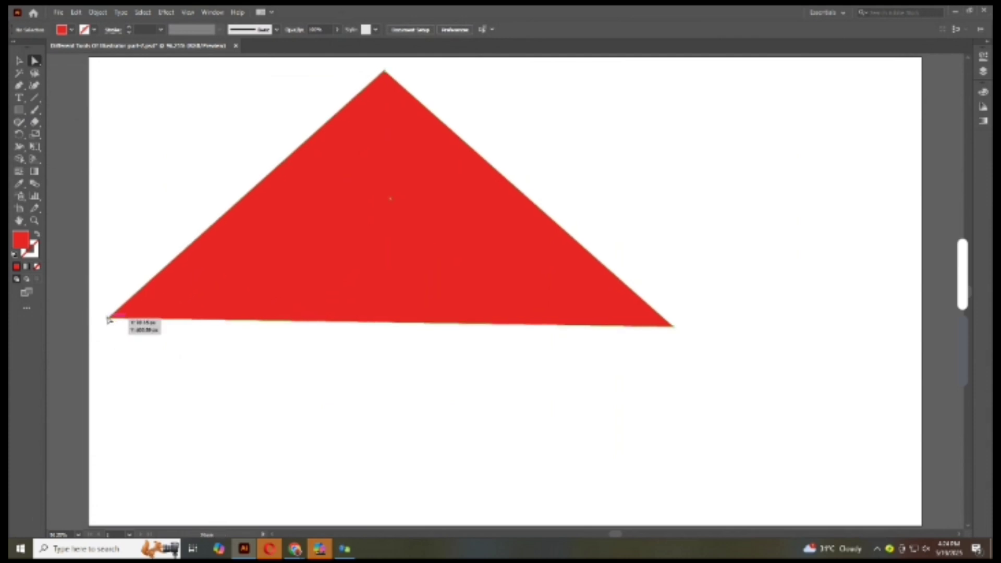
Step: Distort the triangle by moving its lower-left anchor point across to the right side of the artboard
left_click_drag(108, 318, 768, 228)
left_click_drag(768, 228, 296, 242)
left_click_drag(295, 242, 744, 174)
Step: Draw a second red rectangle, about 225 by 240 px, in the empty area below and left of the distorted triangle
left_click(18, 109)
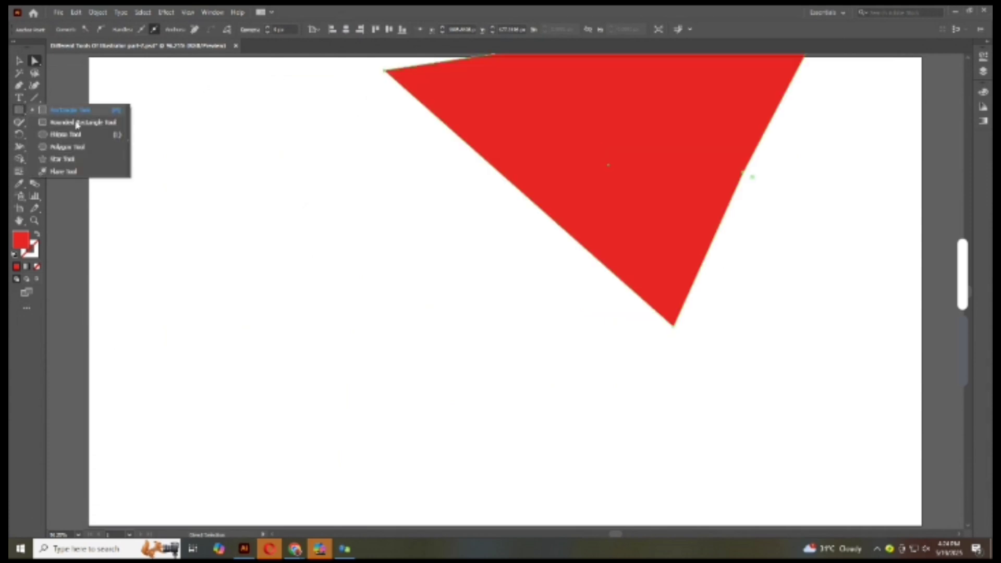
left_click(79, 136)
right_click(20, 113)
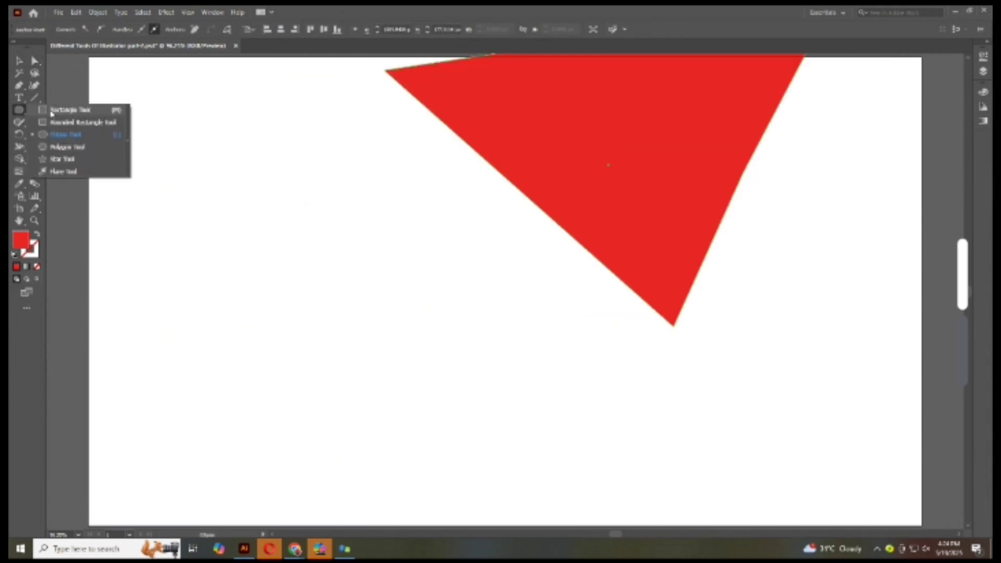
left_click(179, 125)
left_click(362, 187)
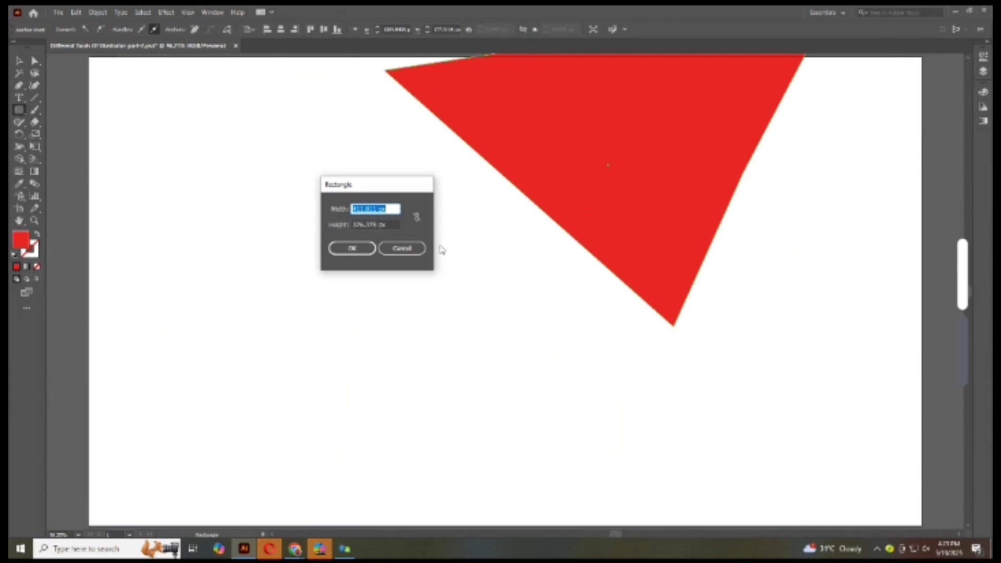
left_click(402, 245)
left_click_drag(245, 226, 392, 381)
Step: Round the small rectangle's upper-right and lower-left corners to the maximum radius to form a leaf shape, and deselect it
left_click(35, 61)
left_click(380, 179)
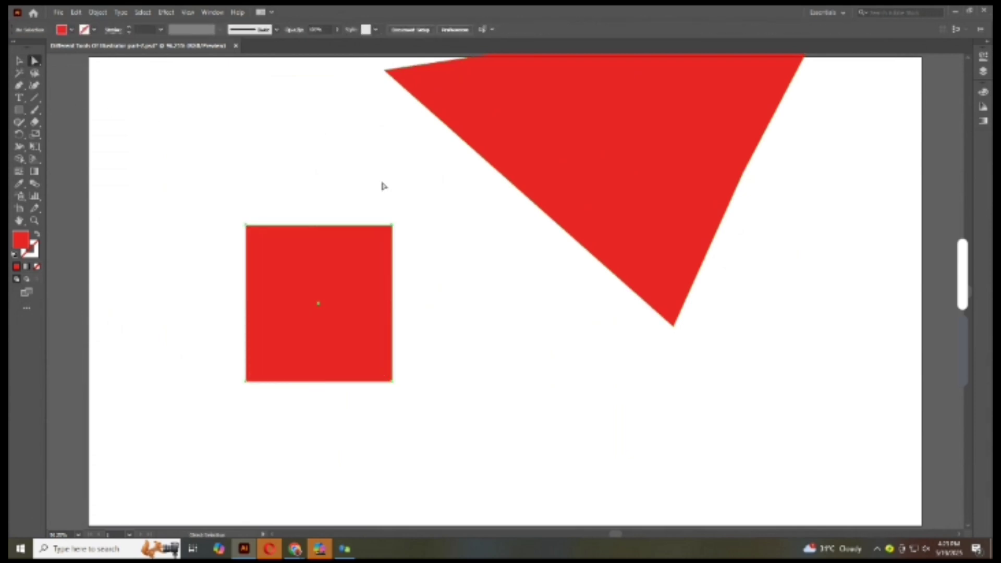
left_click(389, 227)
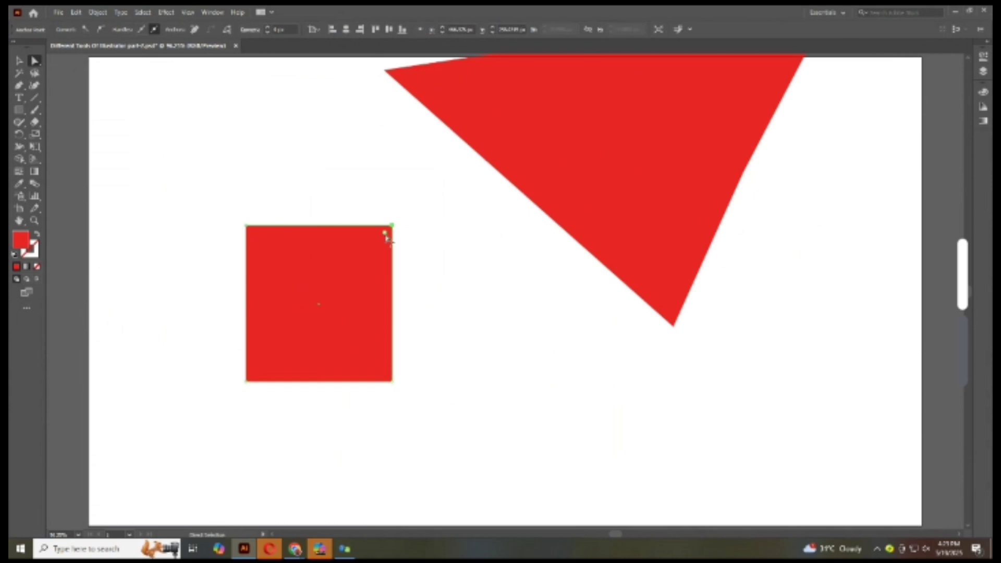
left_click_drag(387, 236, 224, 434)
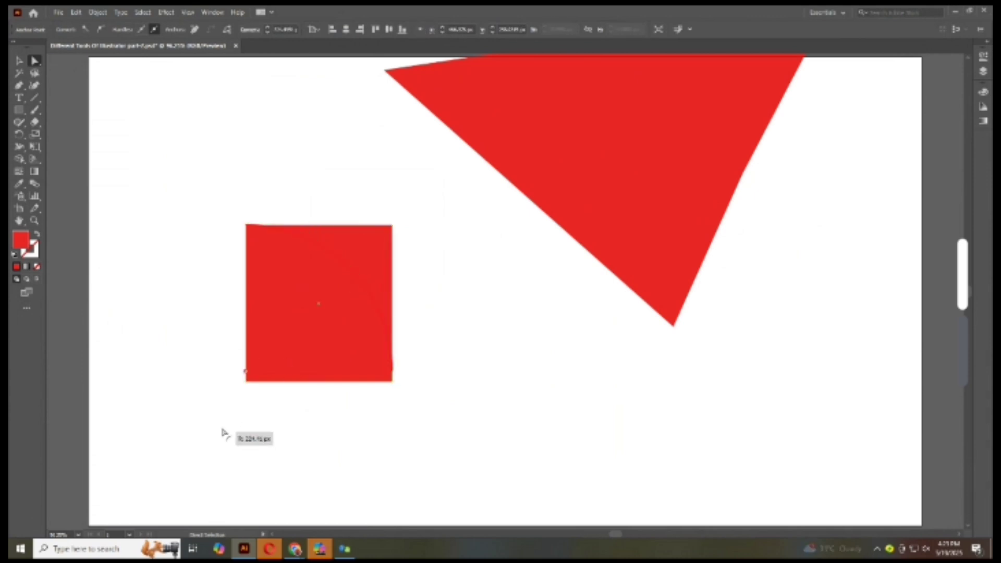
left_click(253, 379)
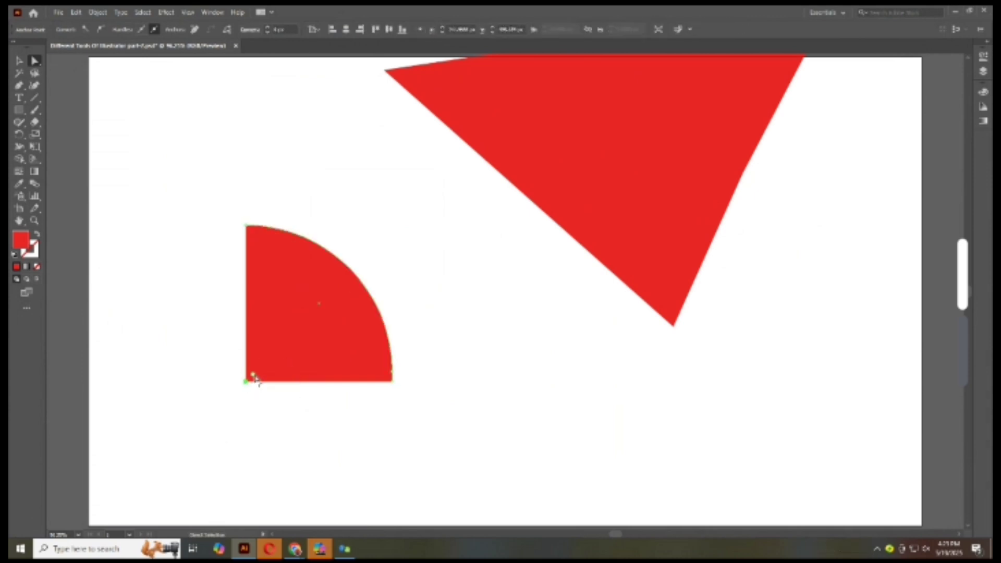
key("Delete")
left_click(446, 242)
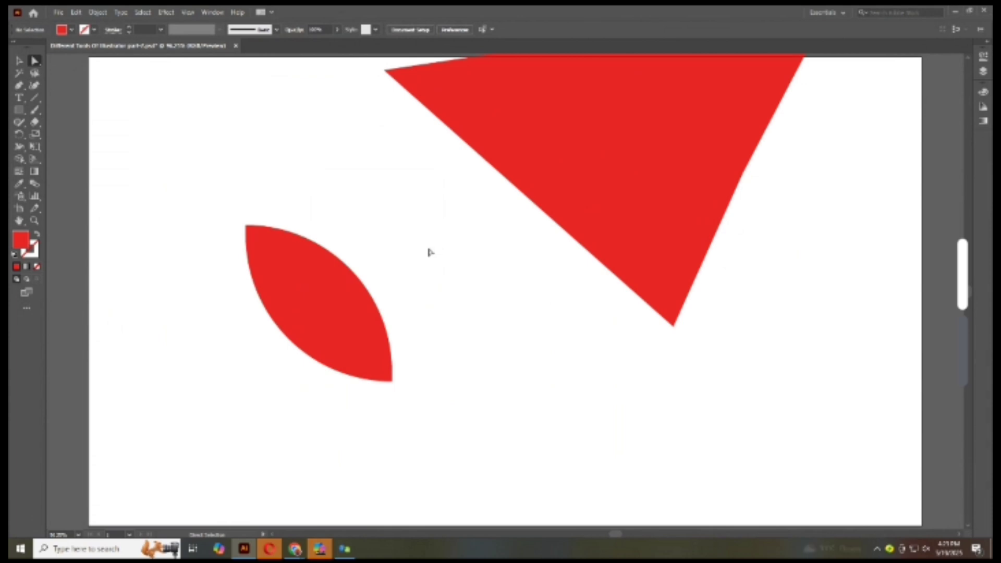
Step: Duplicate the whole leaf three times, placing copies beside the original, below the triangle's lower tip and near the artboard's right edge
left_click(20, 61)
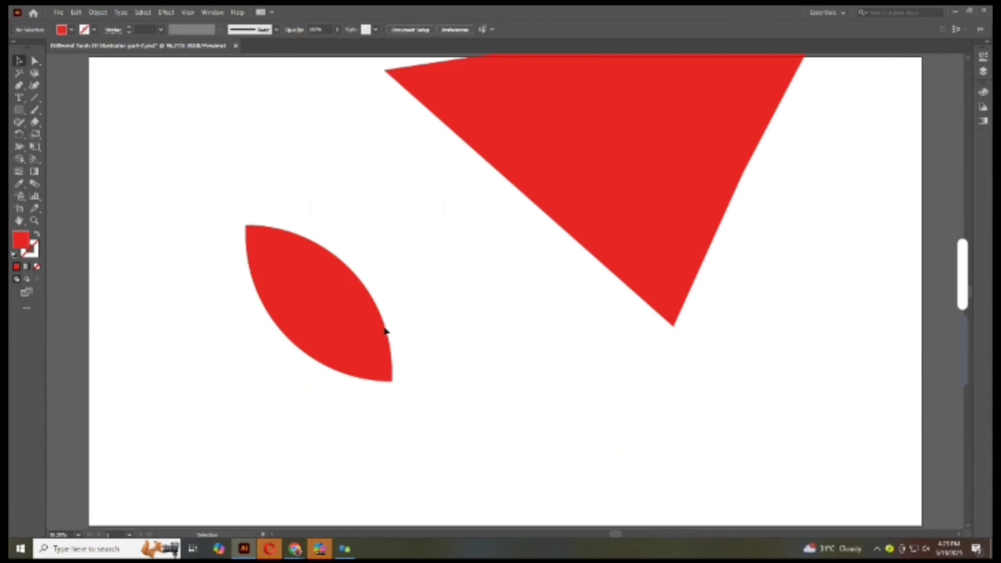
left_click(344, 353, "alt")
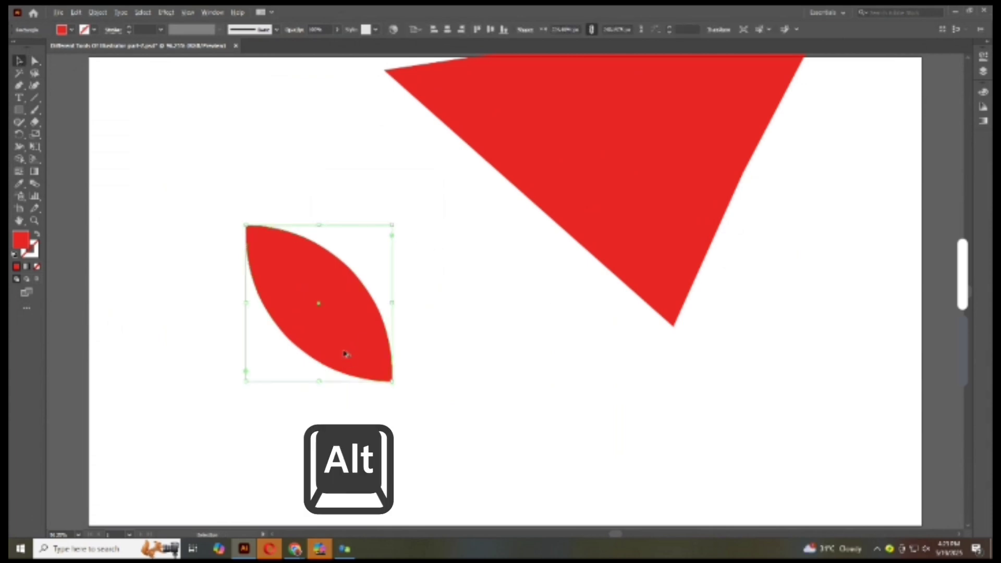
left_click_drag(344, 354, 746, 459)
left_click_drag(746, 459, 867, 338)
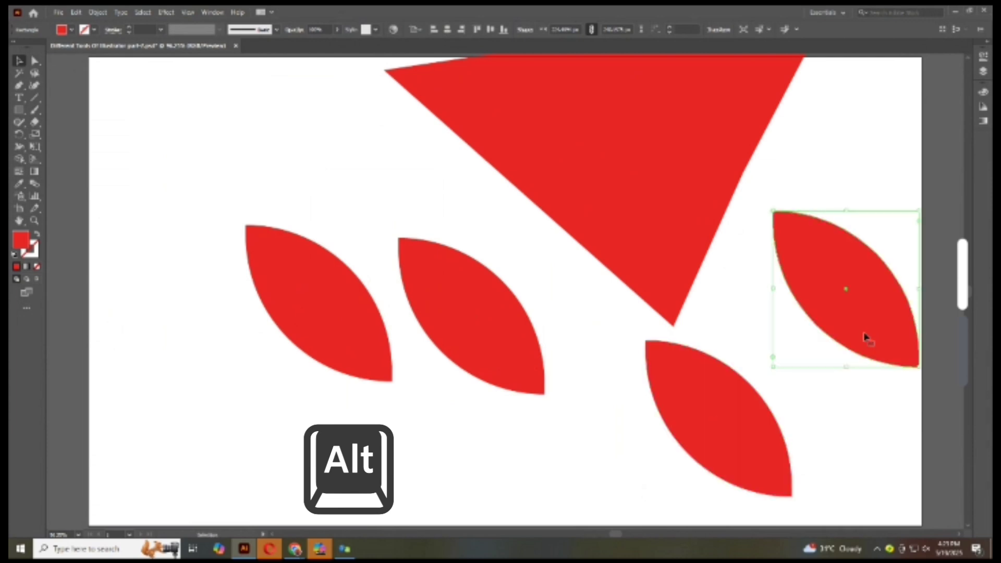